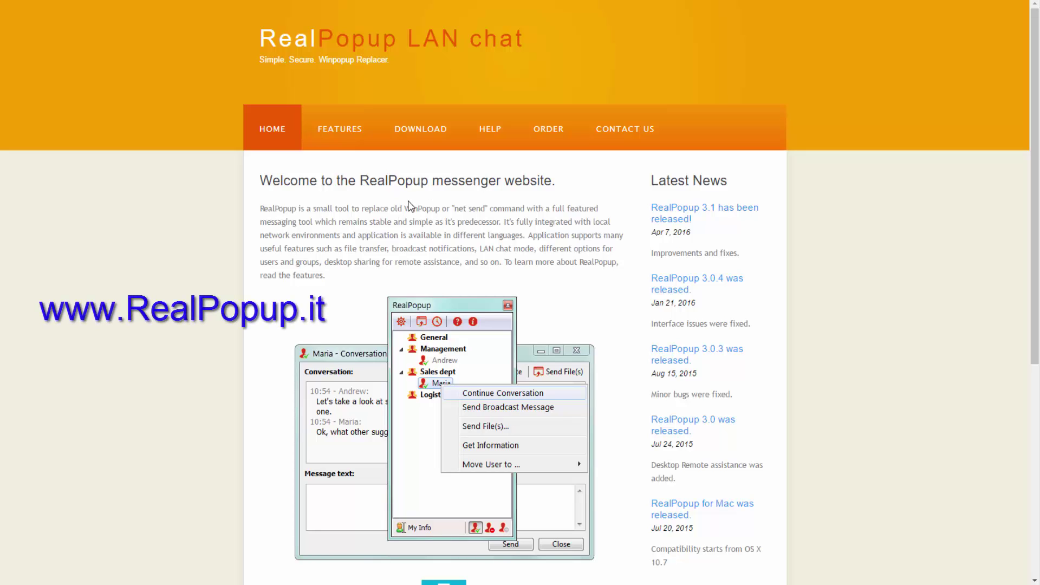
Step: Browse the RealPopup features page, then go to the Download page listing .exe, .msi and .dmg packages
click(342, 133)
scroll(439, 254, down, 7)
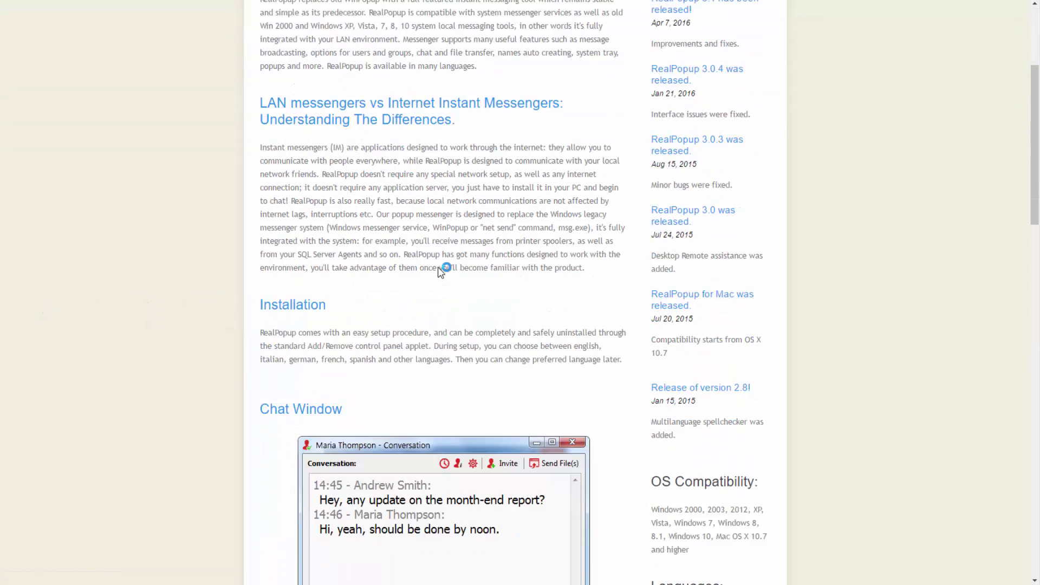
scroll(438, 258, down, 10)
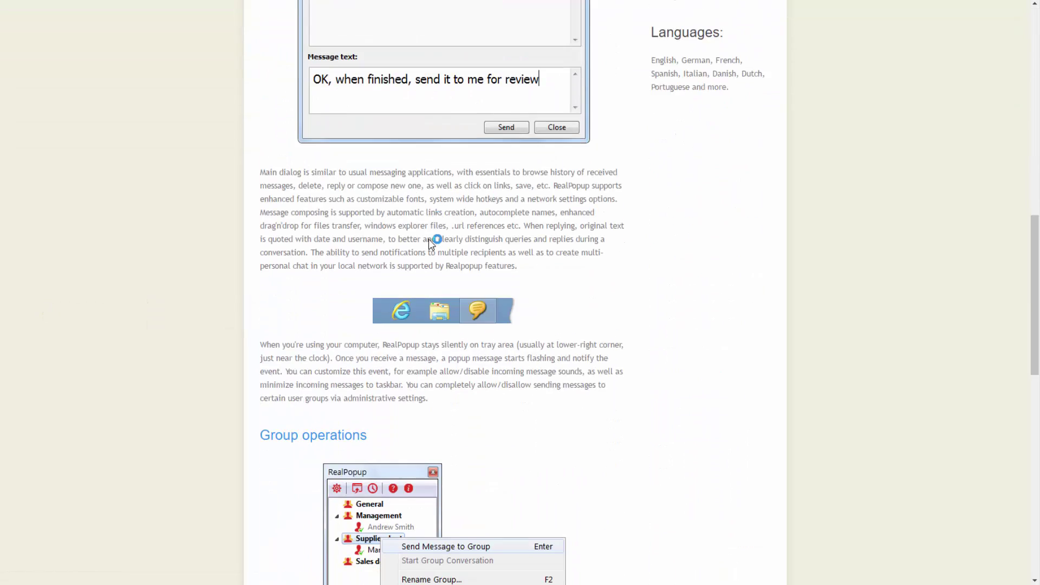
scroll(428, 239, up, 7)
scroll(439, 274, up, 10)
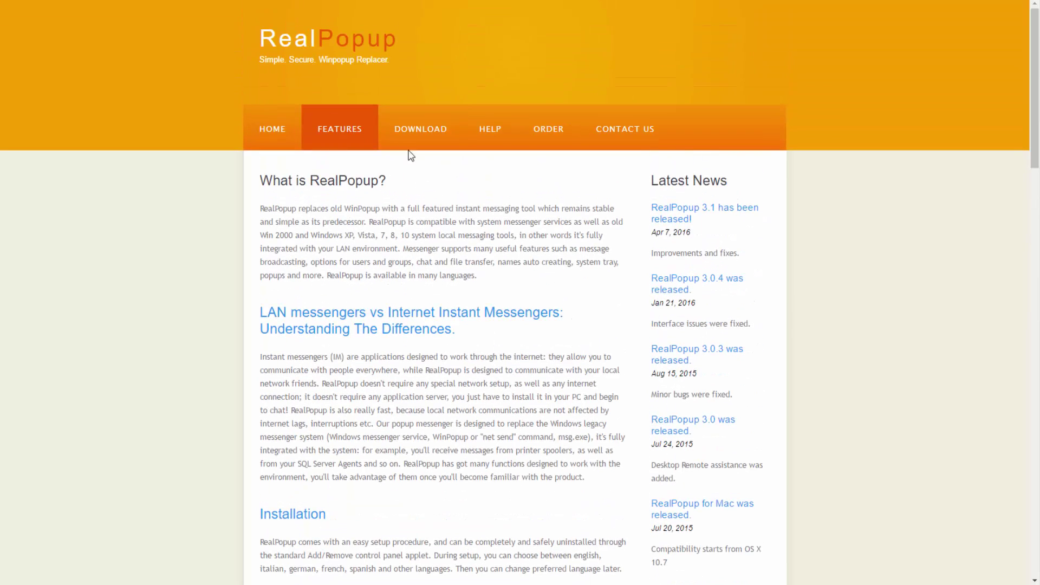
click(435, 141)
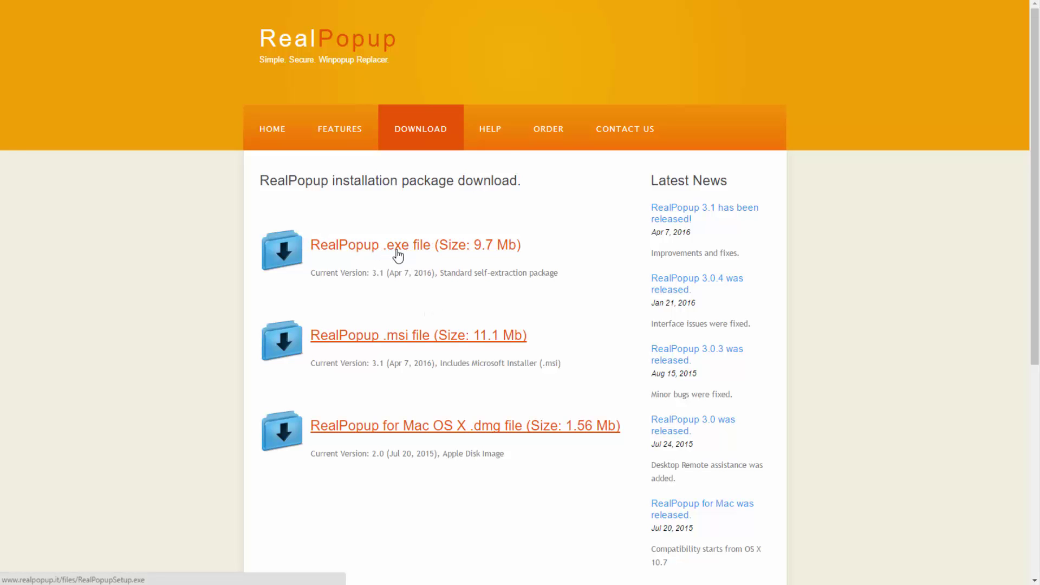
Step: Save the RealPopupSetup.exe installer to the Downloads folder and run it
click(418, 258)
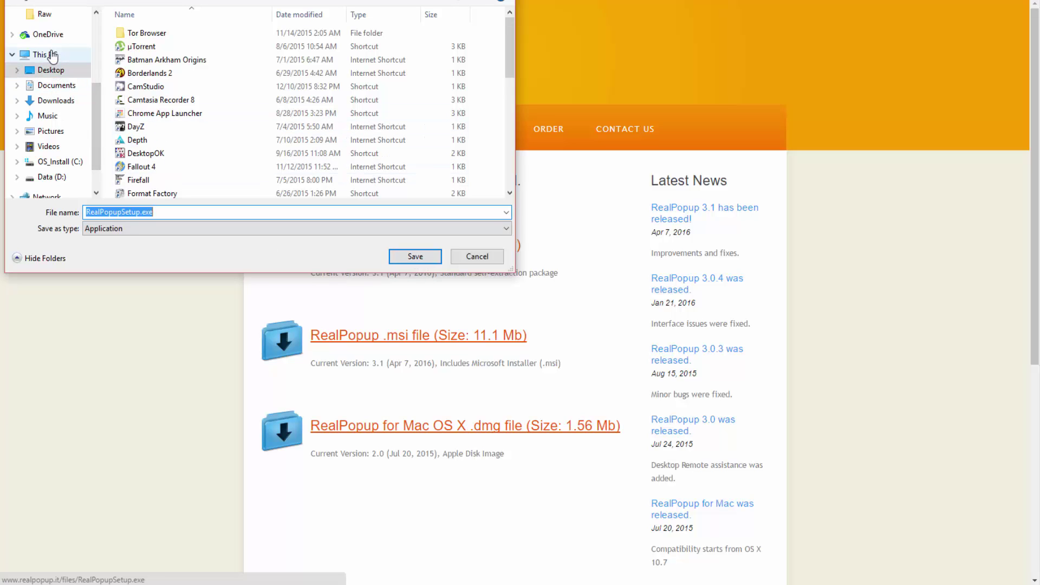
click(56, 100)
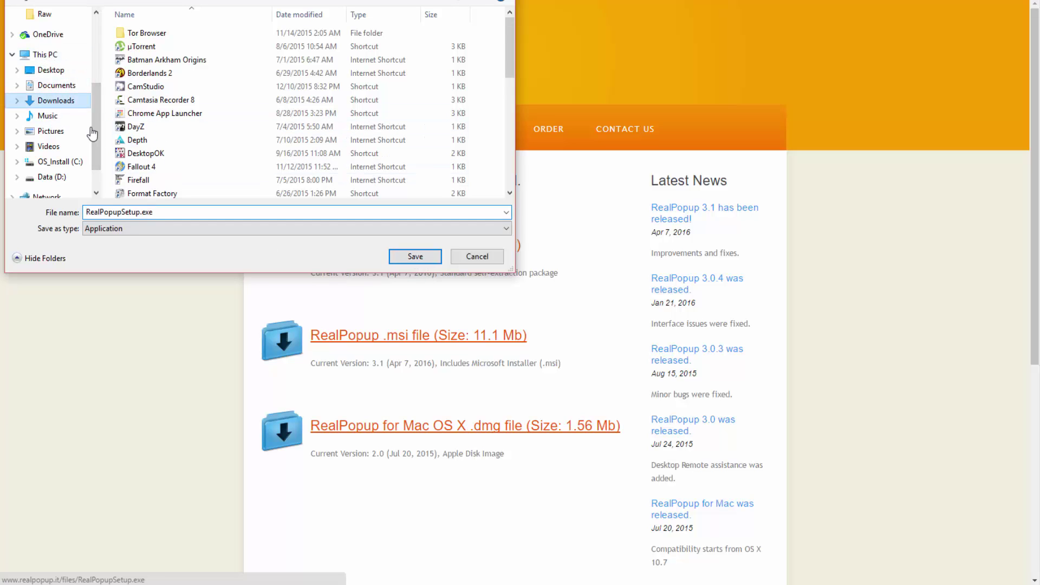
click(411, 258)
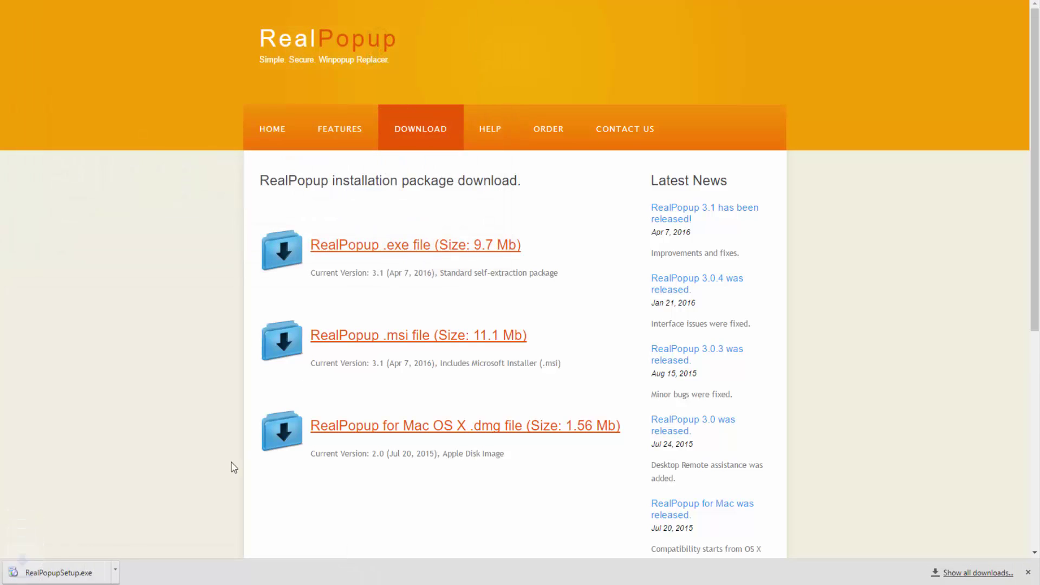
click(82, 574)
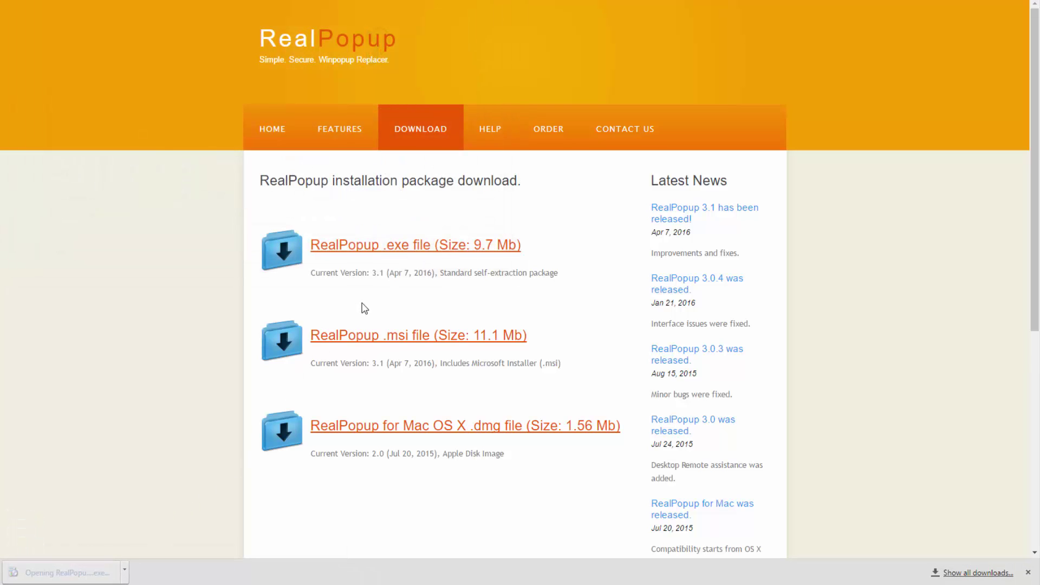
Step: Install RealPopup to the default location and launch it when setup finishes
click(534, 303)
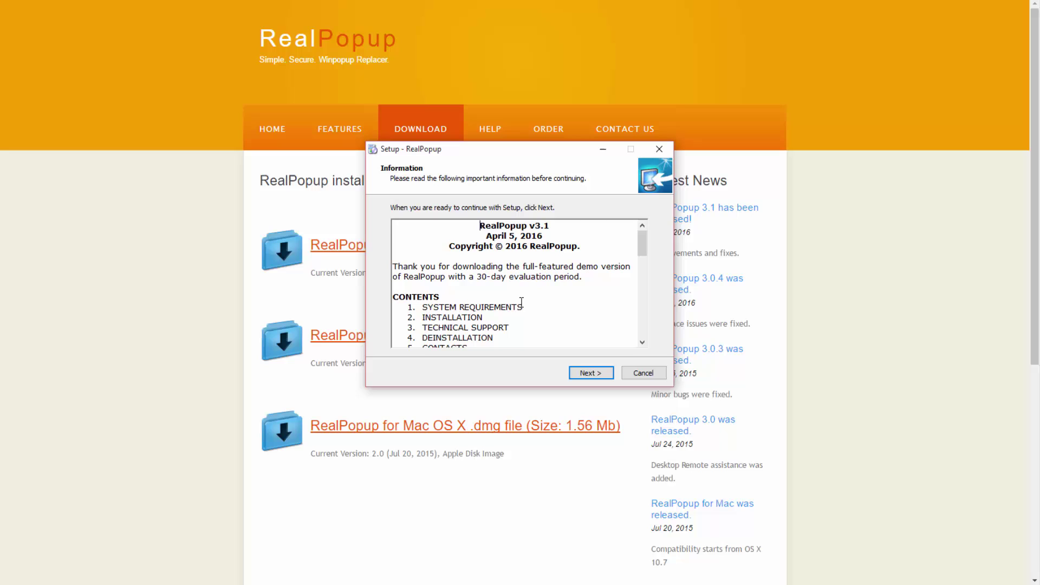
click(589, 375)
click(589, 373)
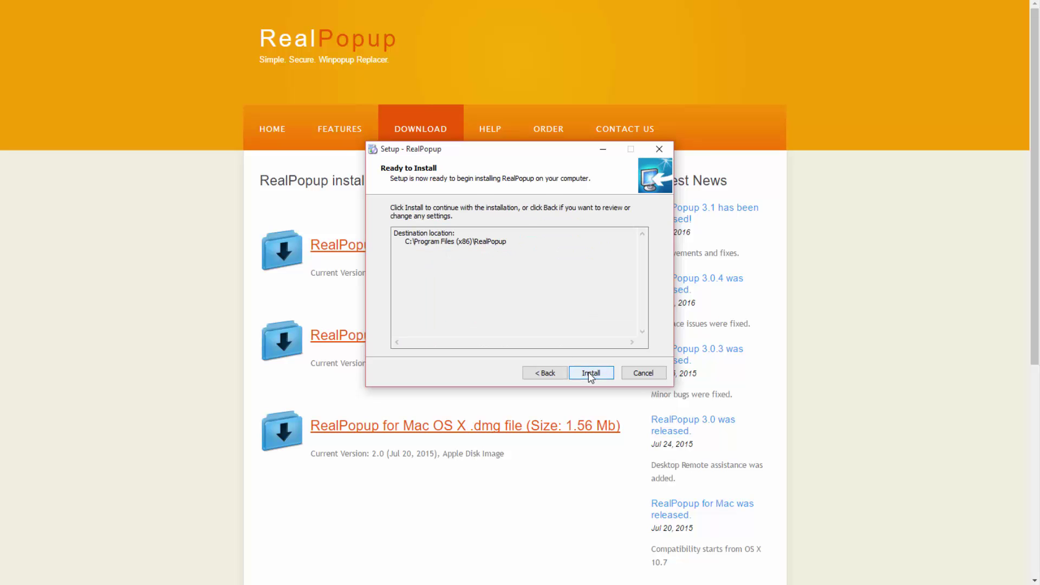
click(589, 374)
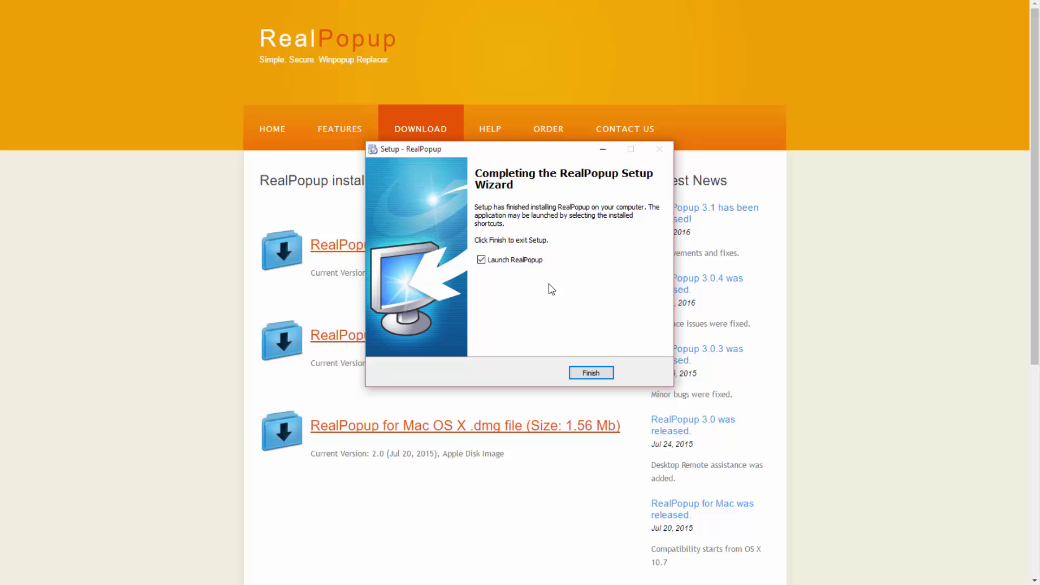
click(600, 374)
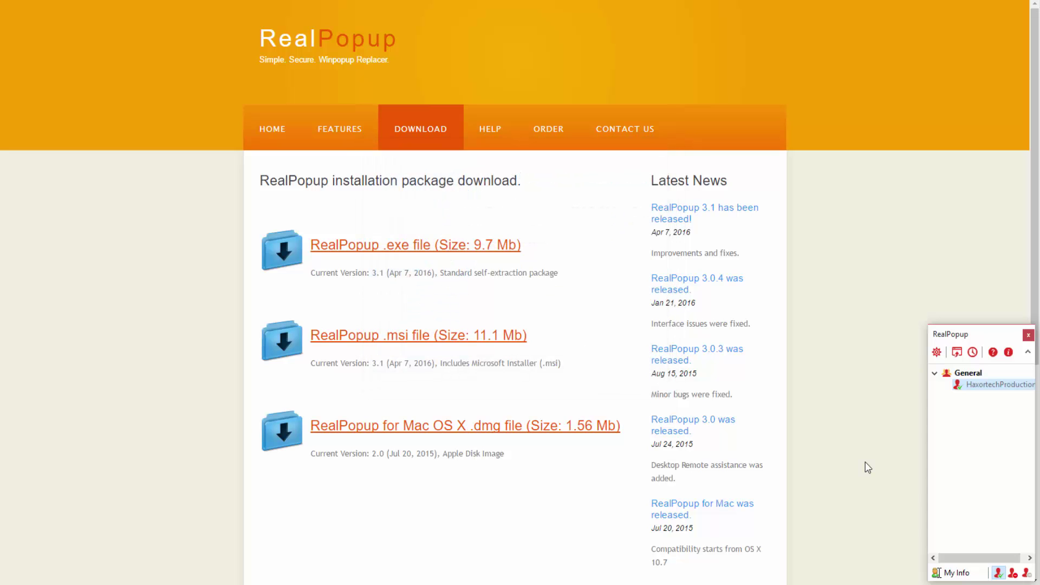
Step: Move the RealPopup contact list window higher up the screen
drag(984, 337, 731, 115)
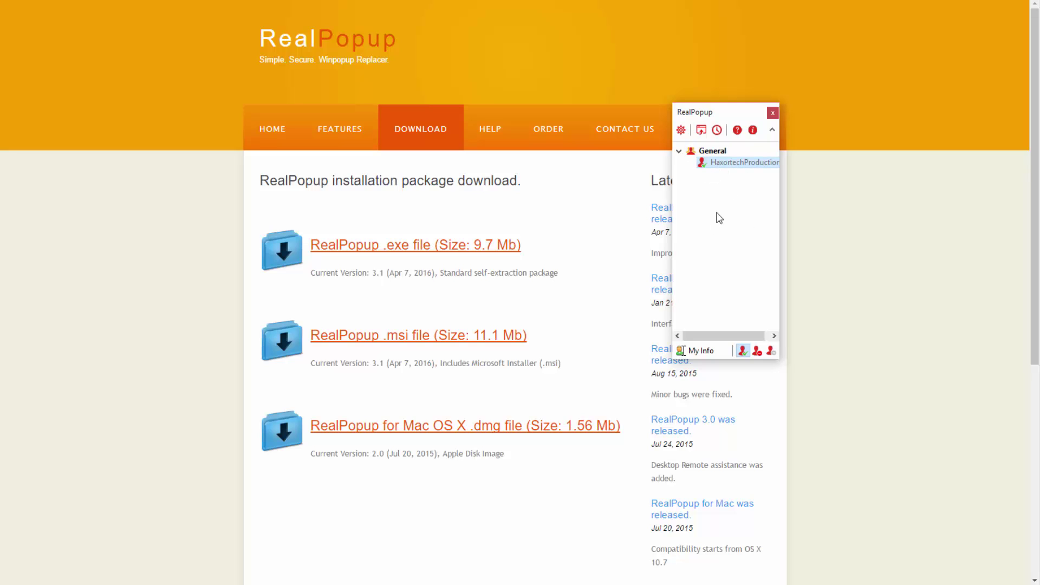
Step: Open a conversation with the General group's contact and send the message 'Hey'
double_click(725, 165)
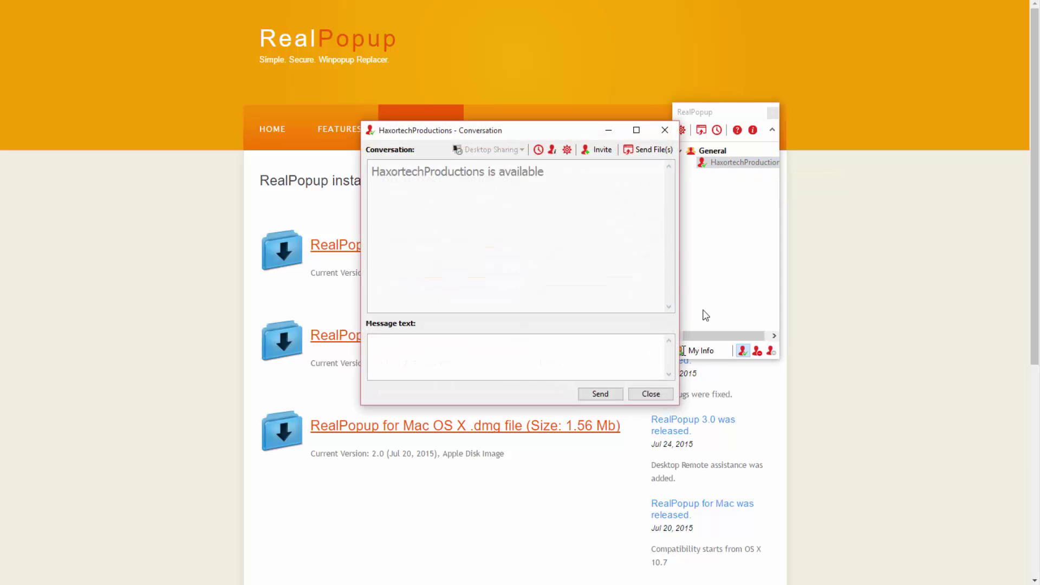
drag(567, 131, 540, 102)
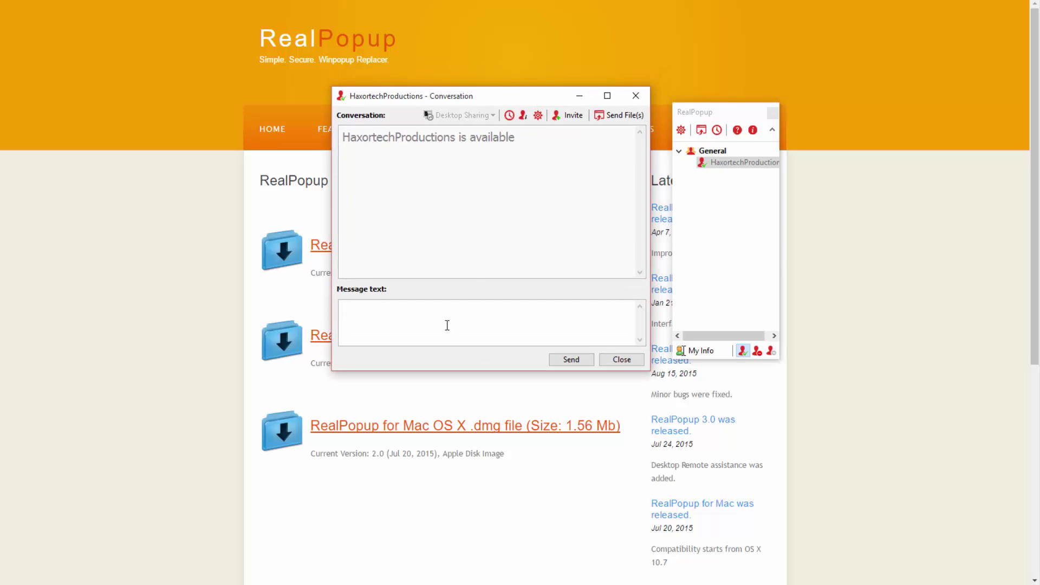
text(Hey)
key(Return)
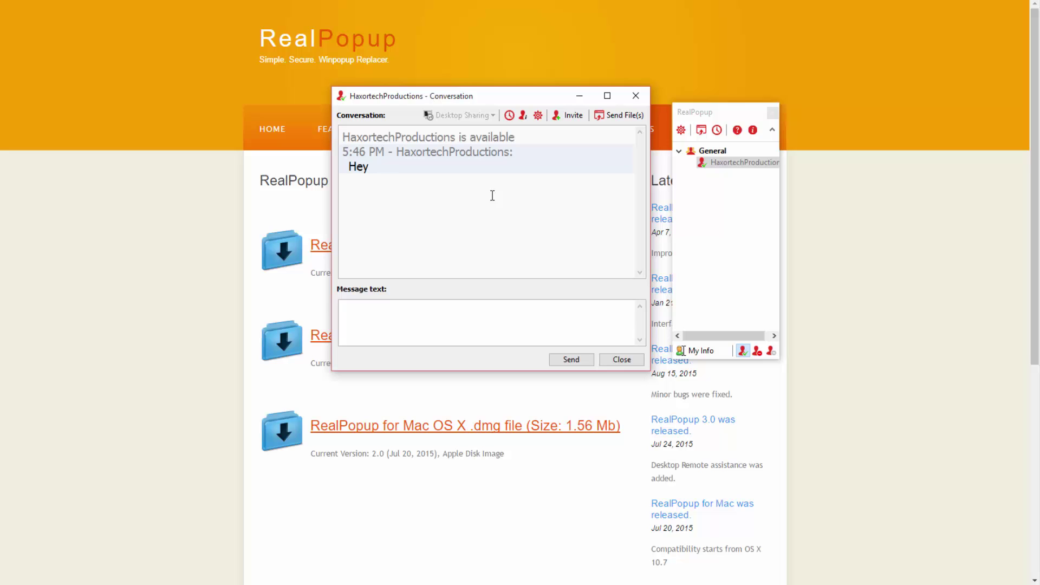
Step: Choose drag-and-drop file sending and bring up the Pictures > Other folder holding the car photo
click(619, 117)
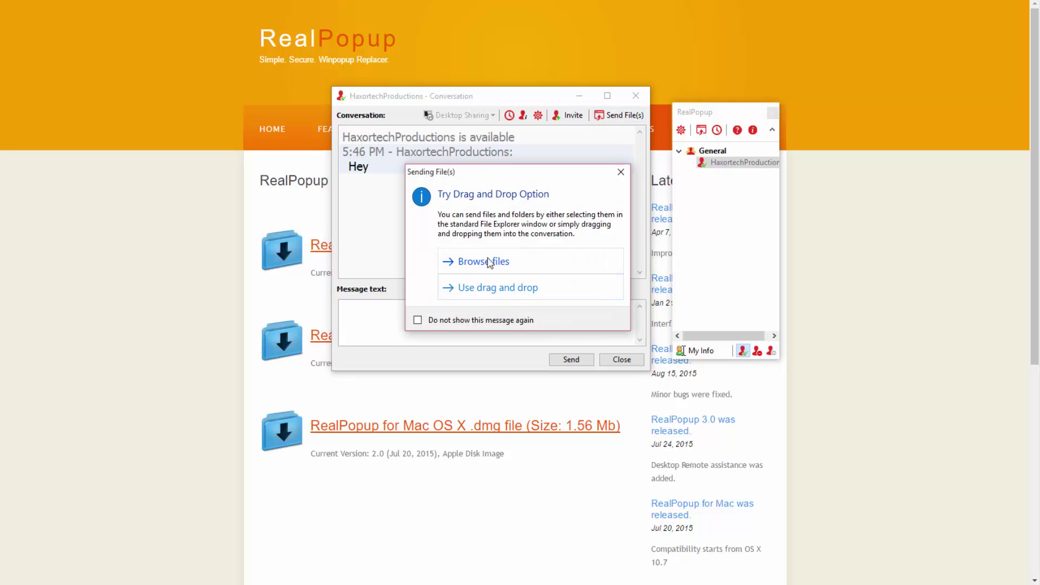
click(504, 287)
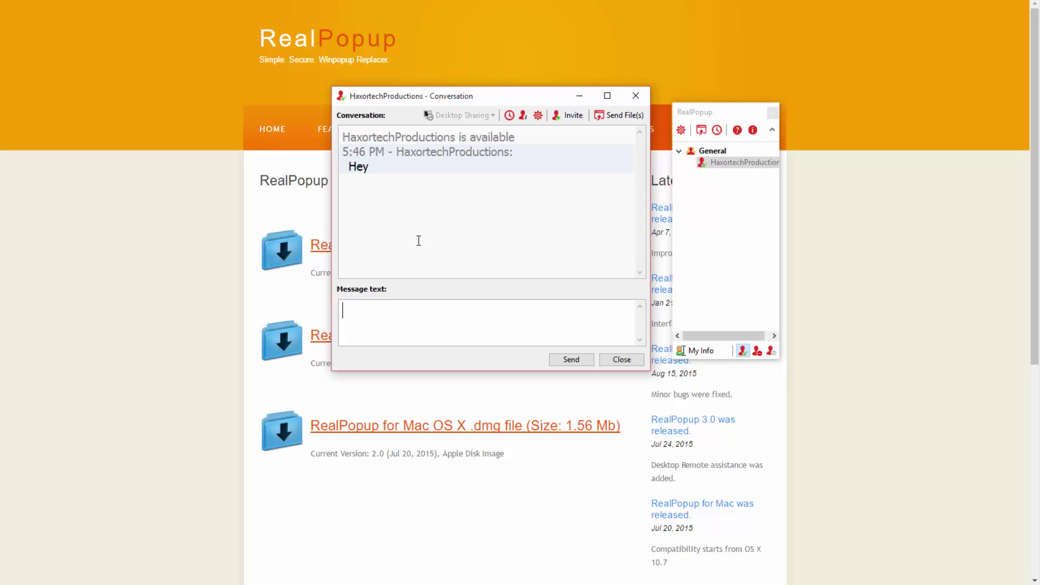
key(alt+Tab)
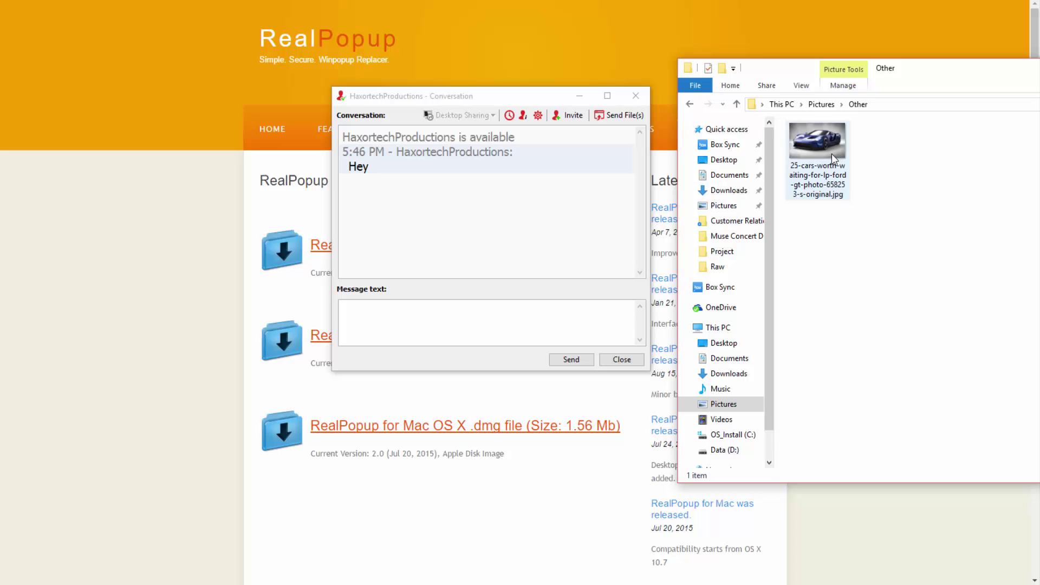
Step: Drag the Ford GT car photo into the conversation to send it (463.24 KB)
drag(831, 154, 469, 230)
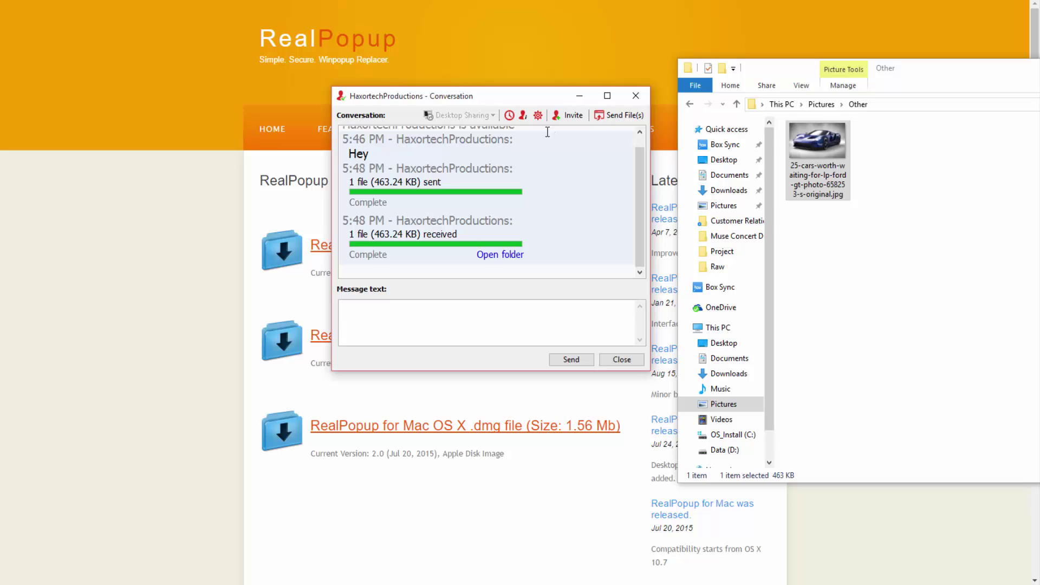
Step: View the contact's user information, including its System details, then close it
click(524, 116)
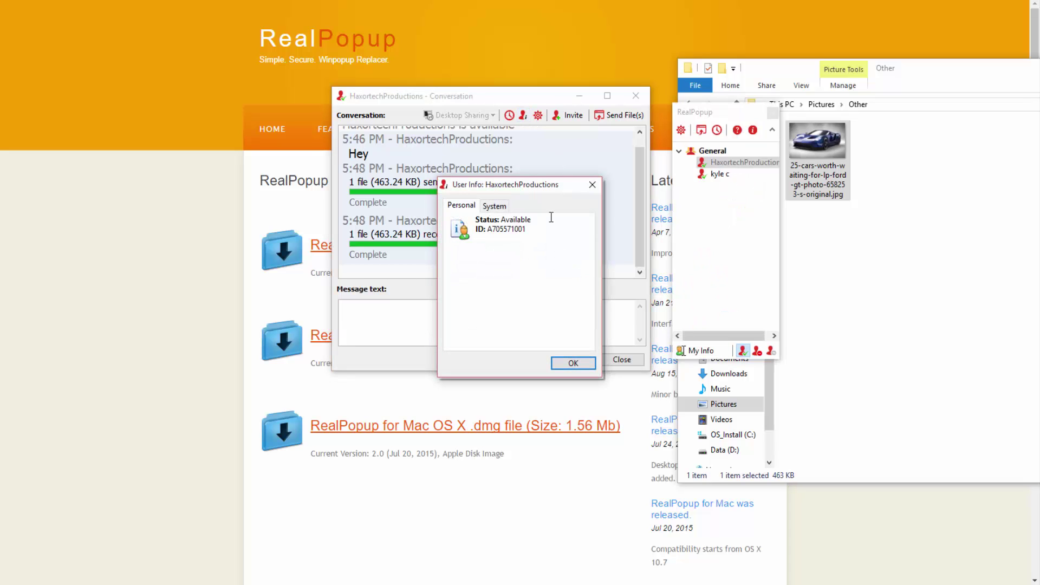
click(498, 208)
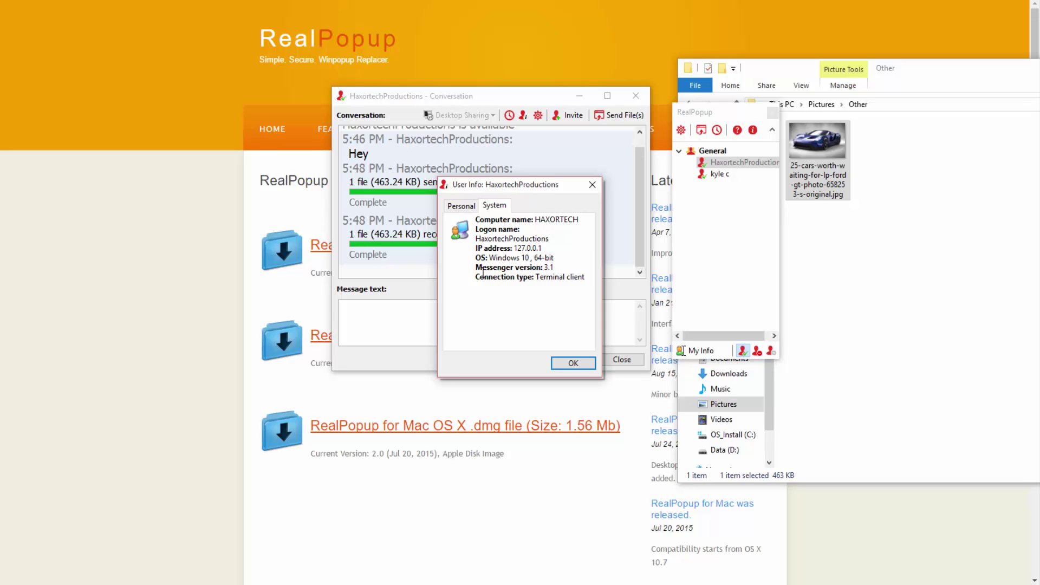
click(572, 361)
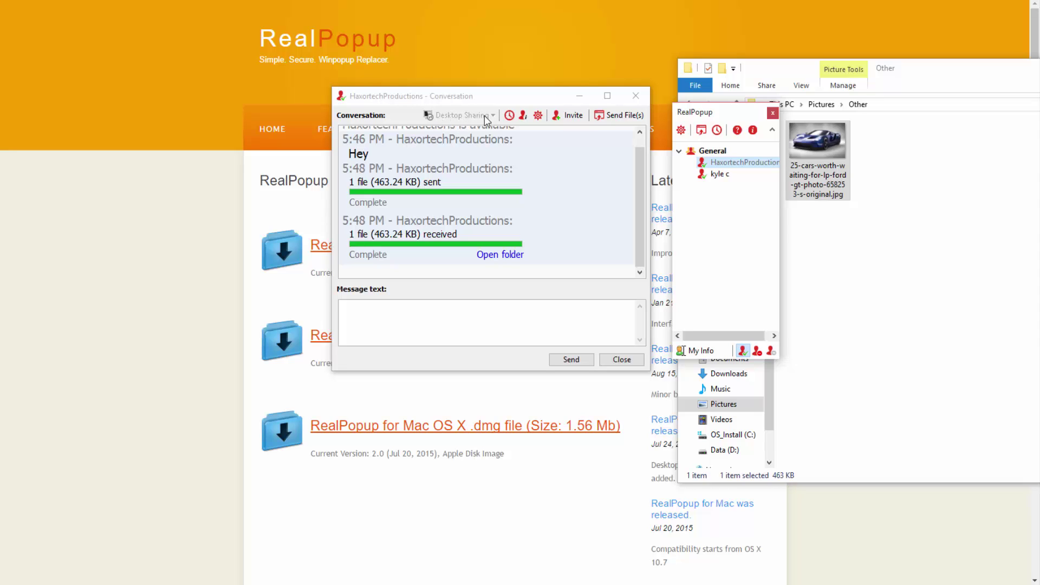
Step: Browse received files and open the contact's dated folder under Documents > RealPopup
click(702, 131)
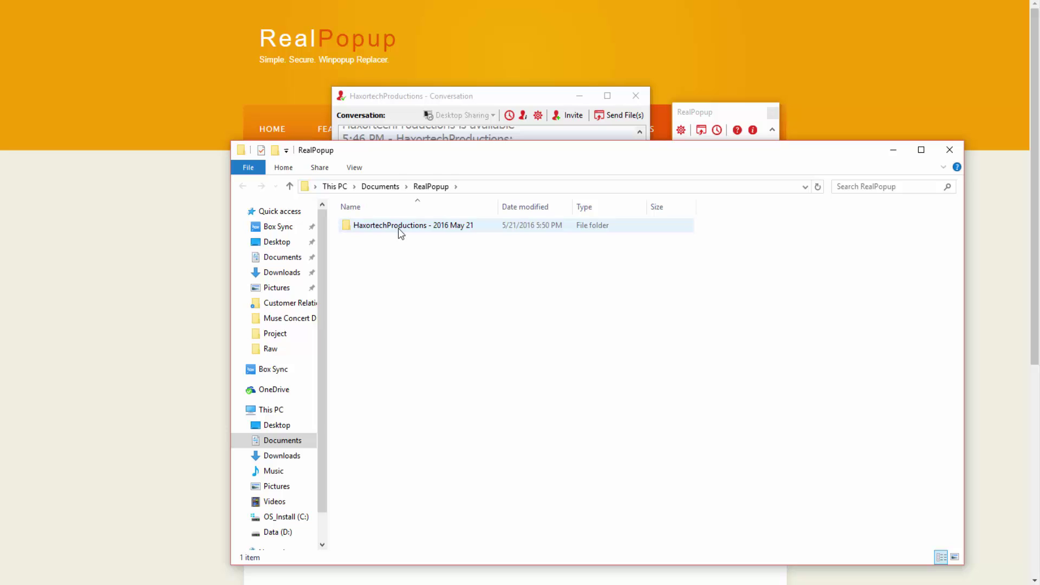
double_click(402, 229)
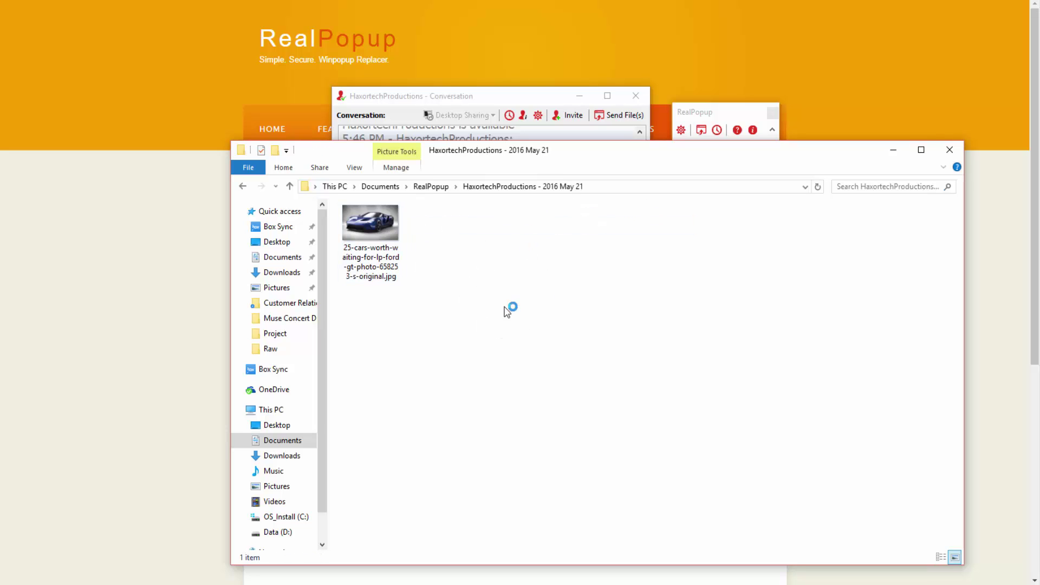
Step: Close the received-files File Explorer window to return to the conversation
click(950, 150)
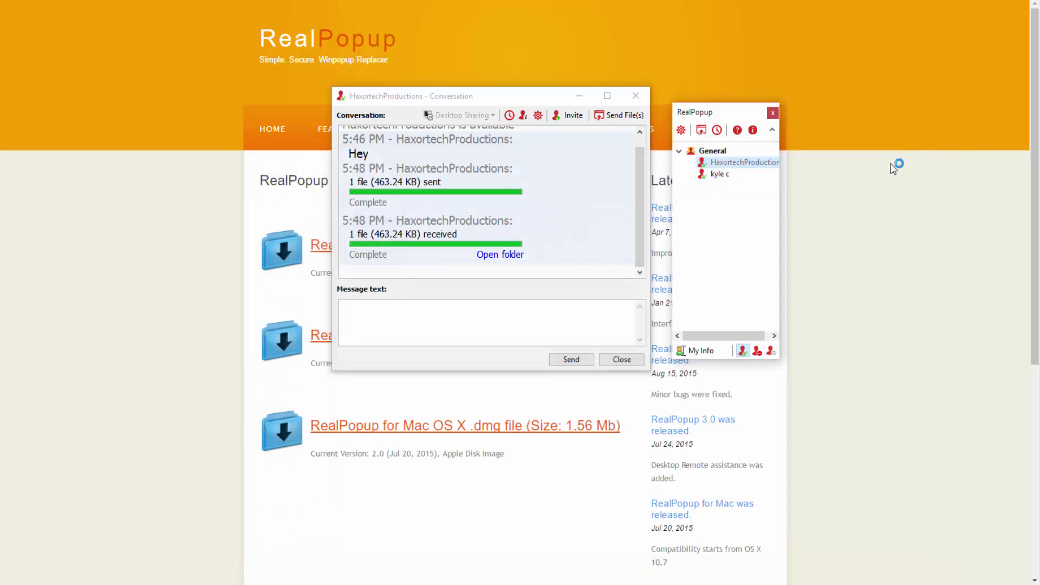